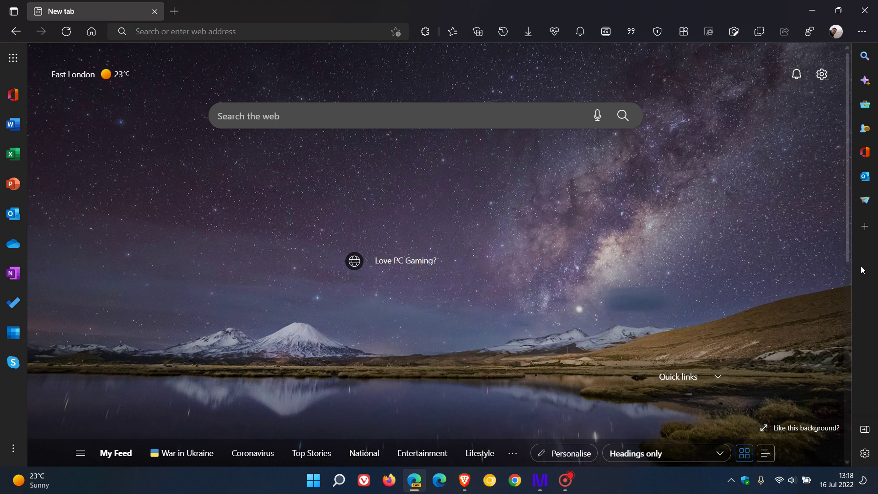
Step: Cycle the side pane through Bing search, Discover, Tools, Games, Office, Outlook and Drop, then close it
left_click(870, 59)
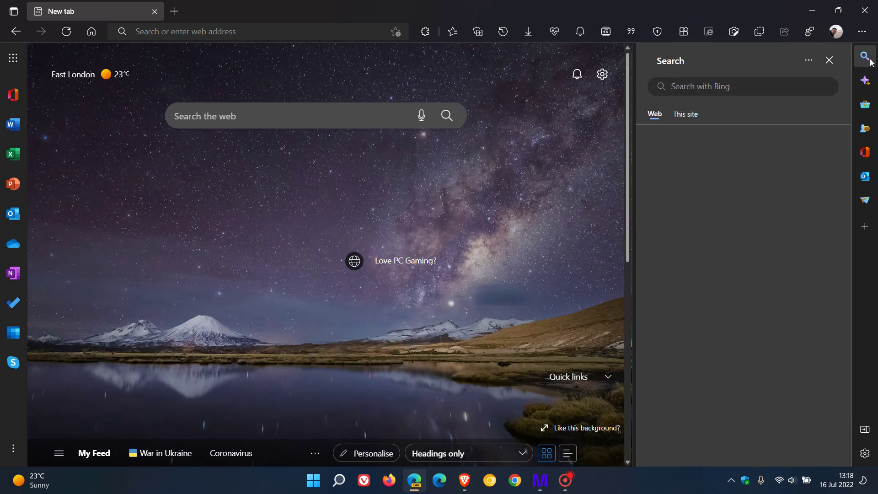
left_click(869, 84)
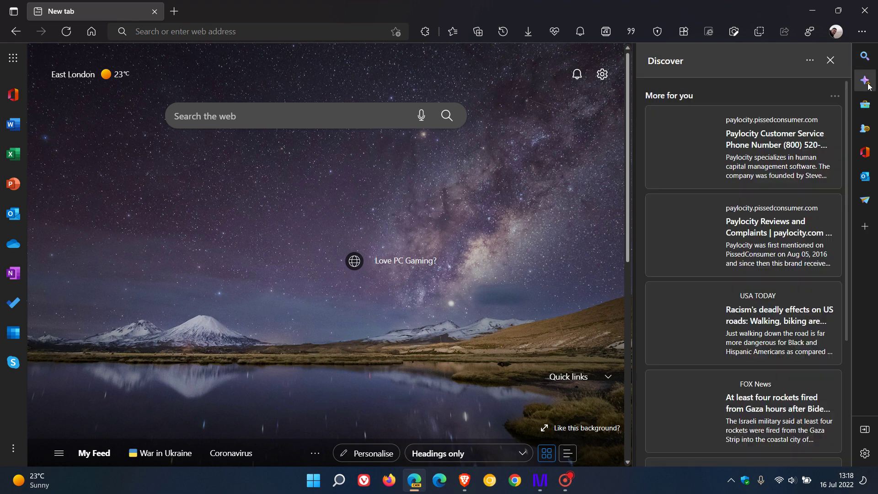
left_click(869, 110)
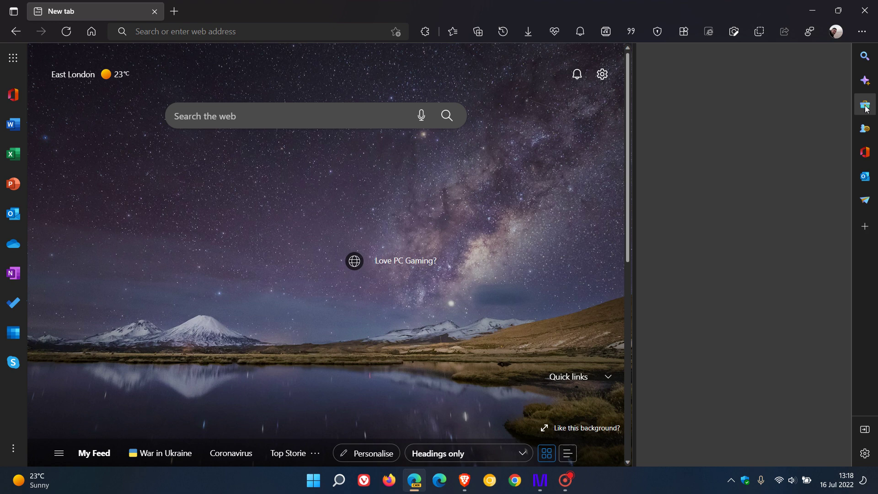
left_click(865, 131)
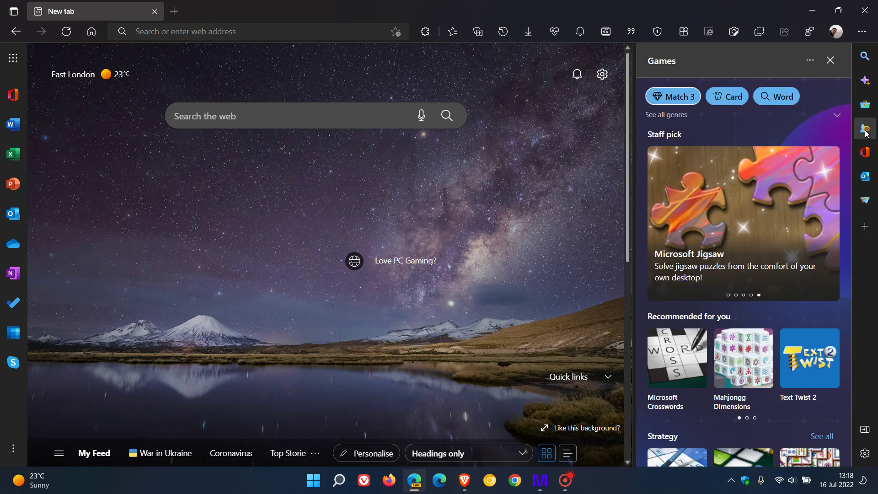
left_click(866, 153)
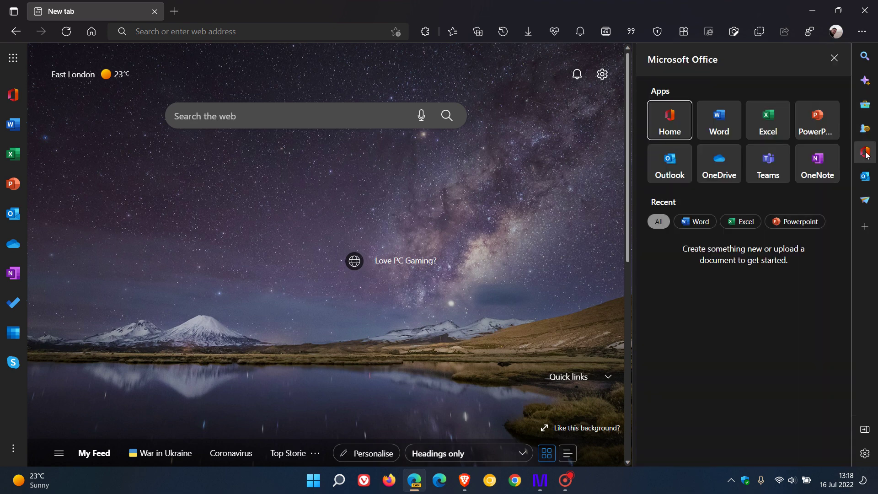
left_click(864, 176)
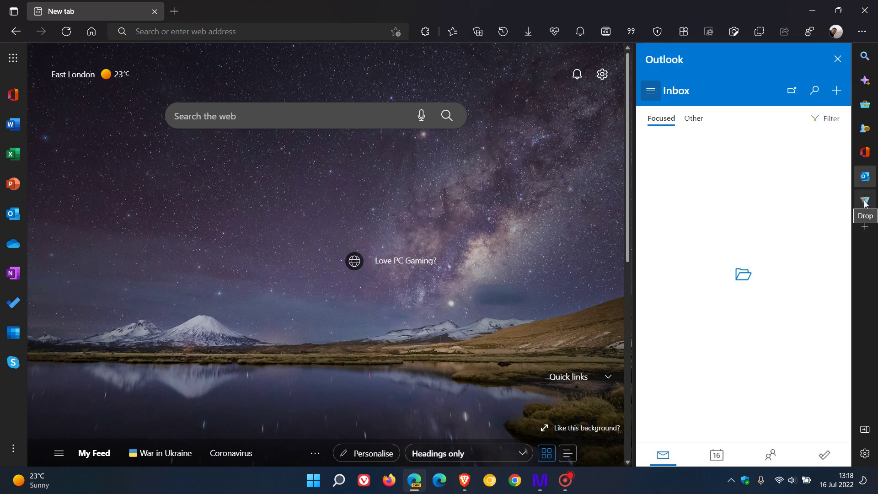
left_click(865, 202)
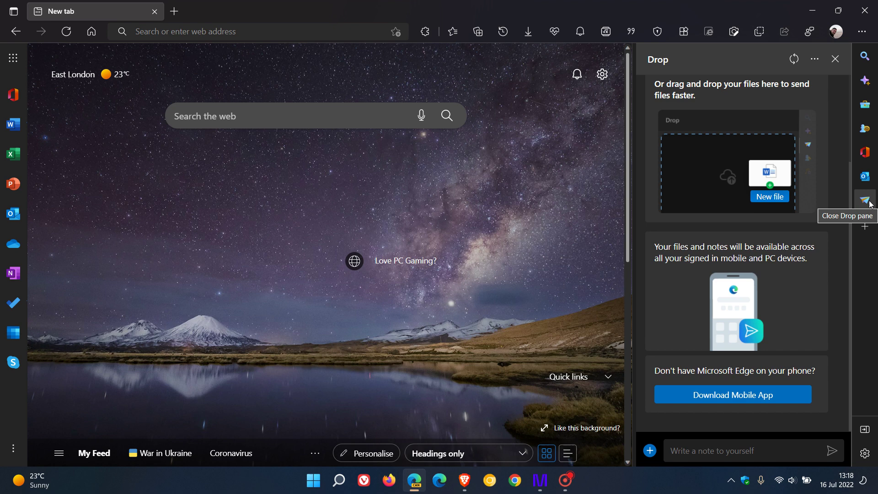
left_click(835, 59)
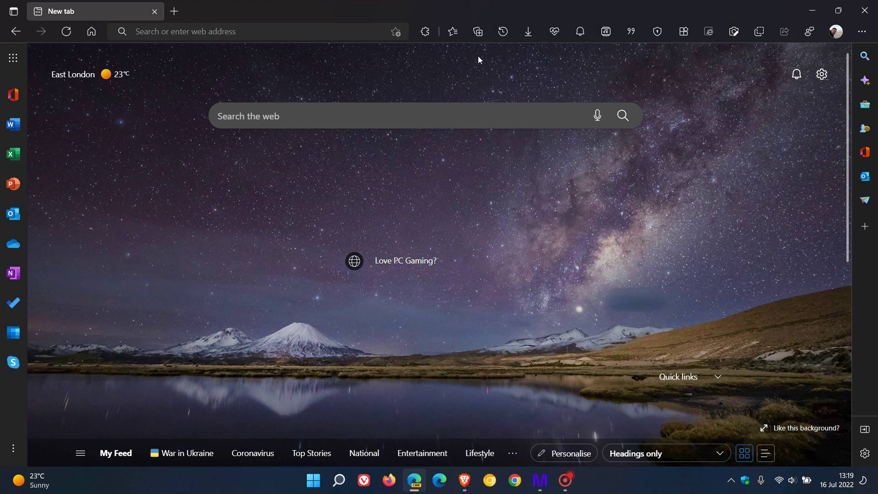
Step: Open the BrenTech YouTube favourite and add its tab to the sidebar
left_click(453, 32)
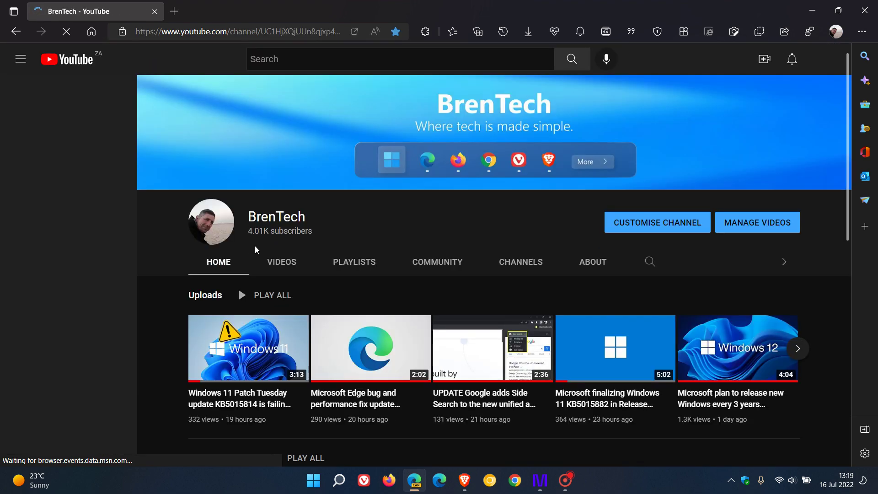
right_click(93, 14)
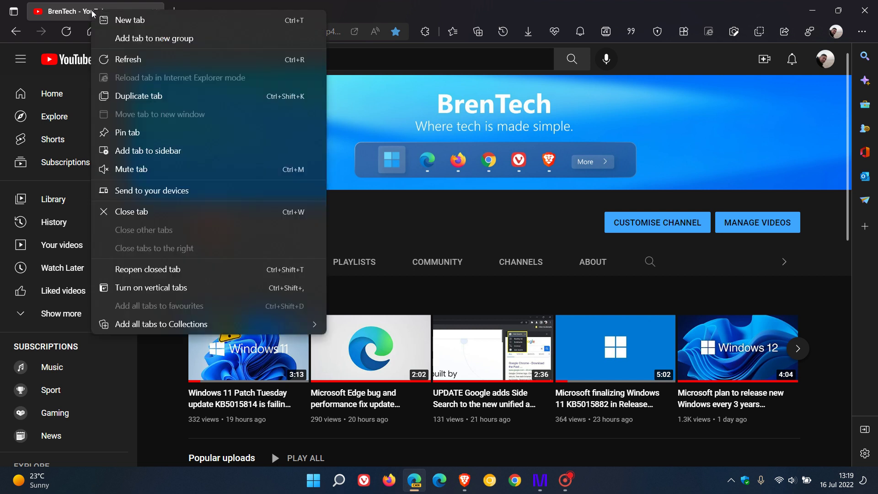
left_click(154, 156)
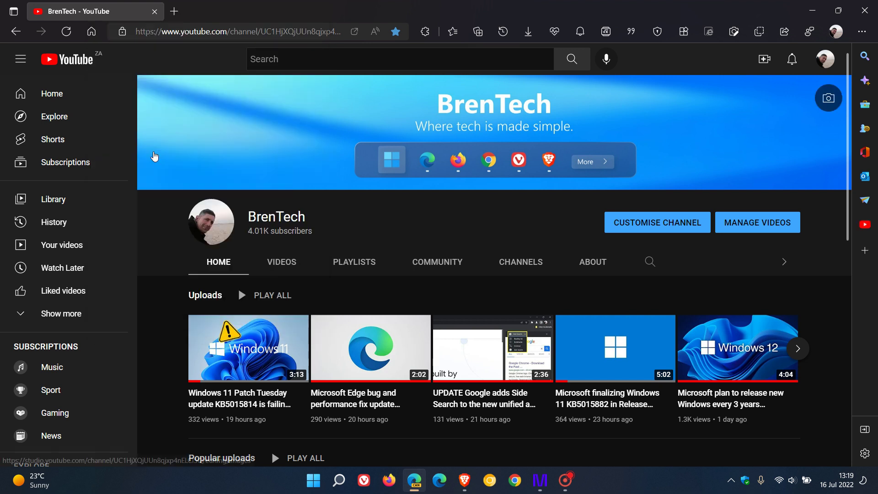
left_click(865, 225)
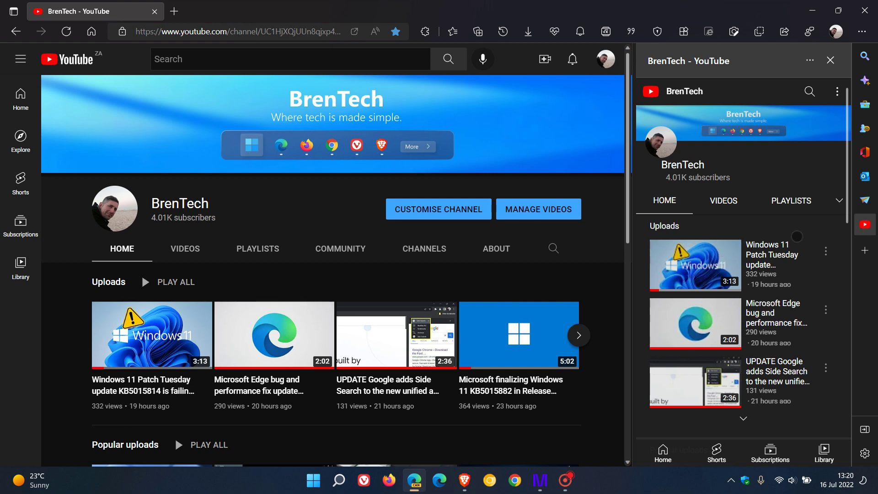
scroll(775, 210, "down", 10)
scroll(774, 210, "up", 10)
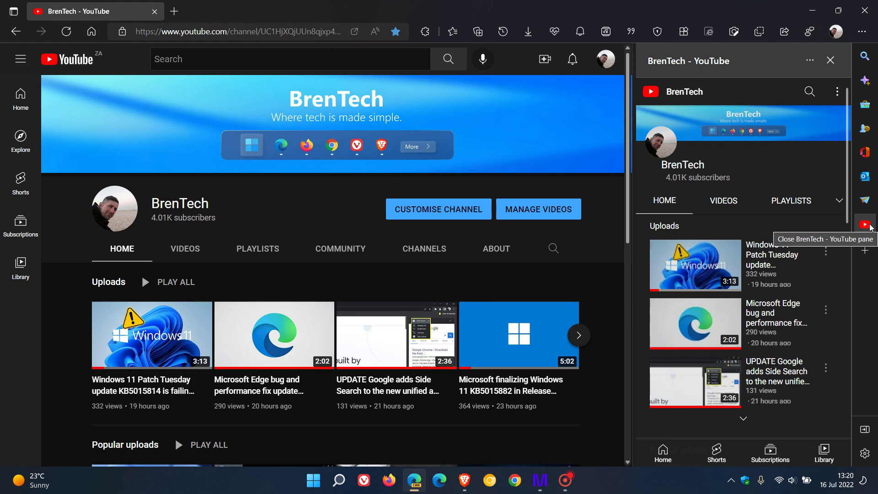
left_click(831, 59)
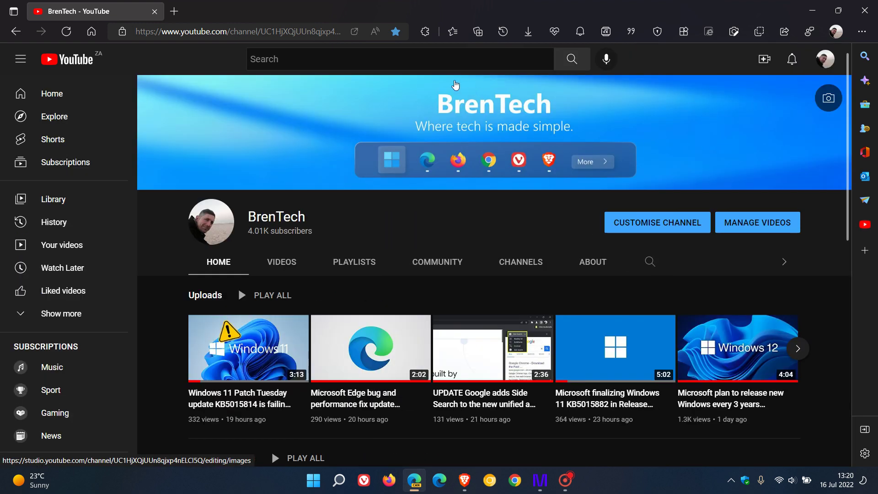
Step: Open the Microsoft Edge release notes favourite and add that page to the sidebar as a shortcut
left_click(453, 32)
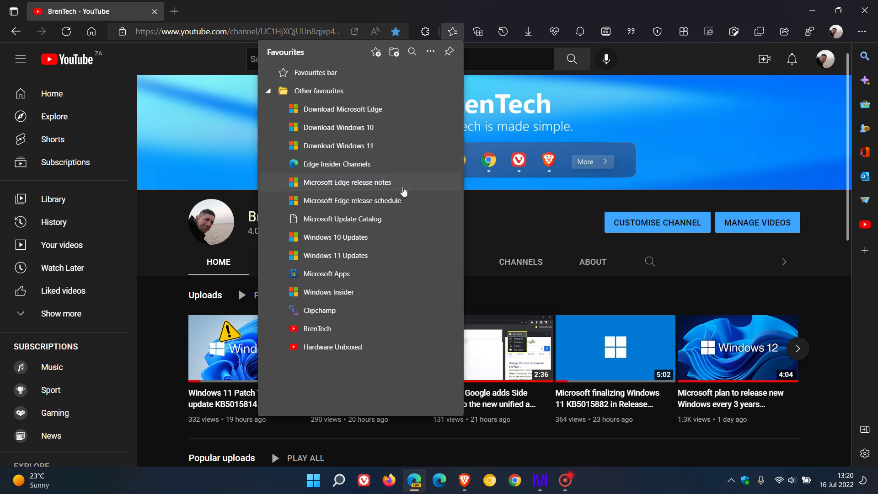
left_click(403, 187)
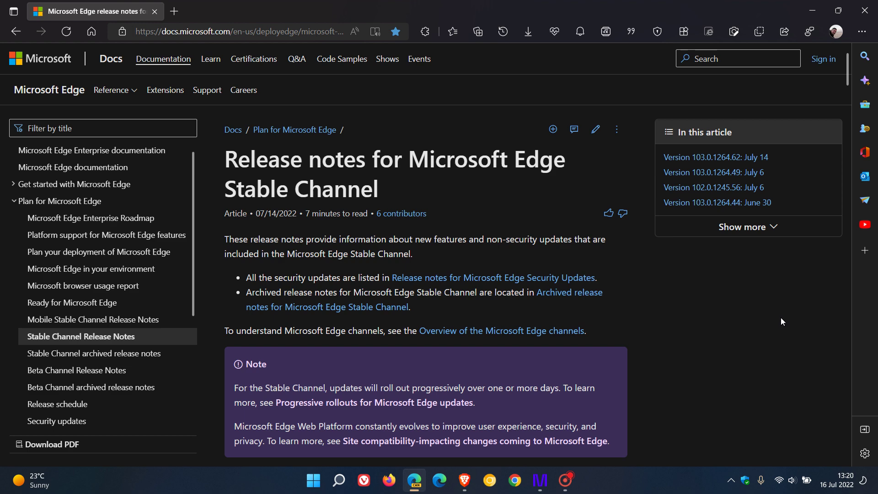
left_click(867, 256)
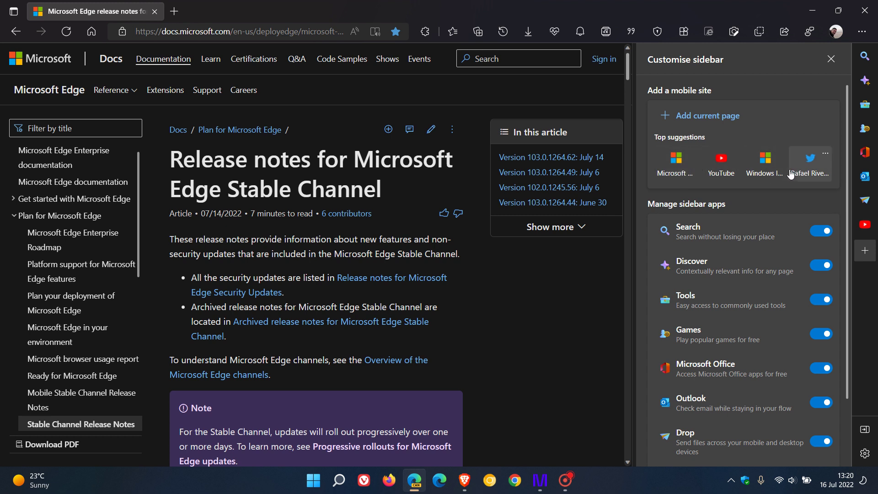
left_click(704, 117)
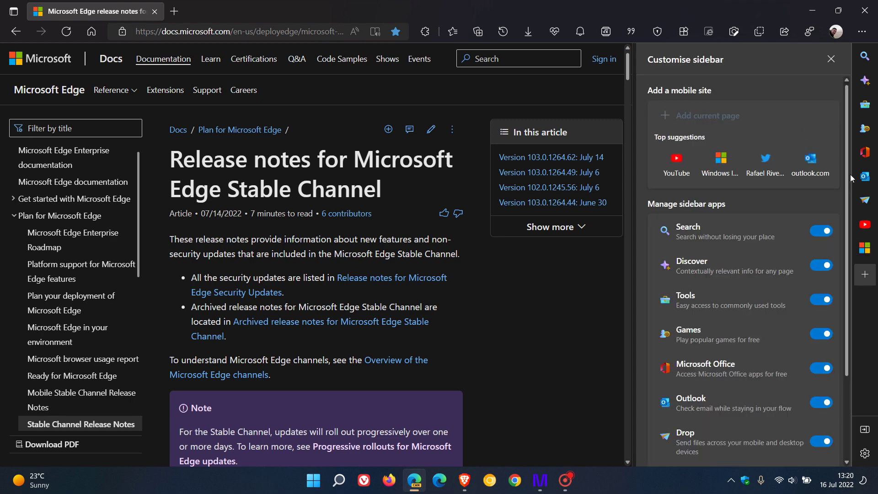
Step: View the Stable Channel release notes in the side pane, then remove their sidebar shortcut
left_click(867, 252)
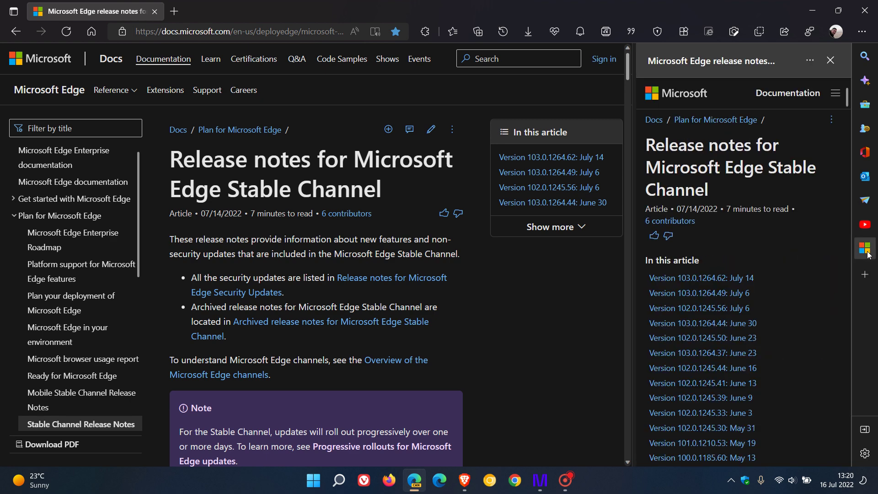
scroll(784, 236, "down", 10)
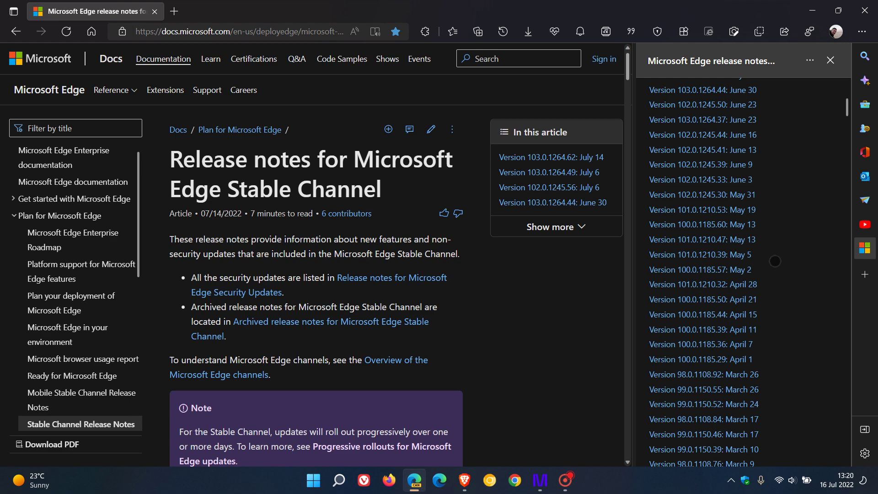
scroll(787, 269, "up", 8)
scroll(787, 274, "up", 2)
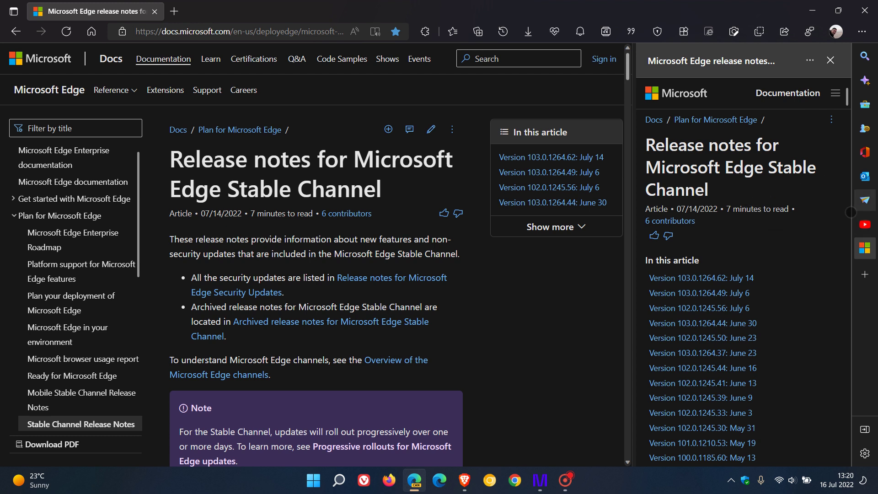
right_click(864, 248)
left_click(835, 304)
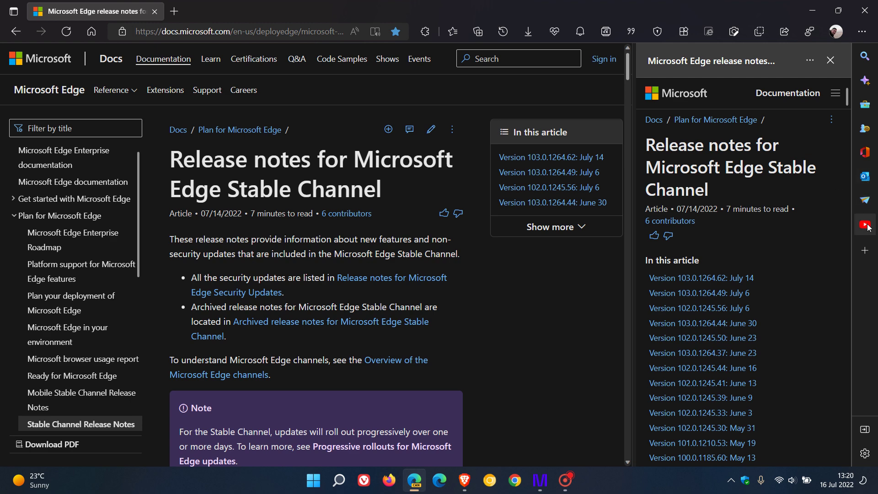
Step: Remove BrenTech - YouTube from the added sites in the sidebar customisation panel
left_click(867, 251)
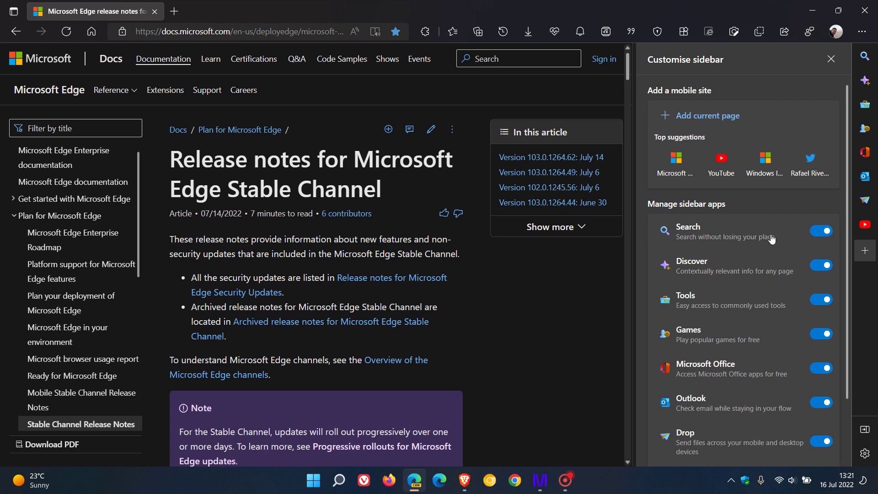
scroll(771, 239, "down", 2)
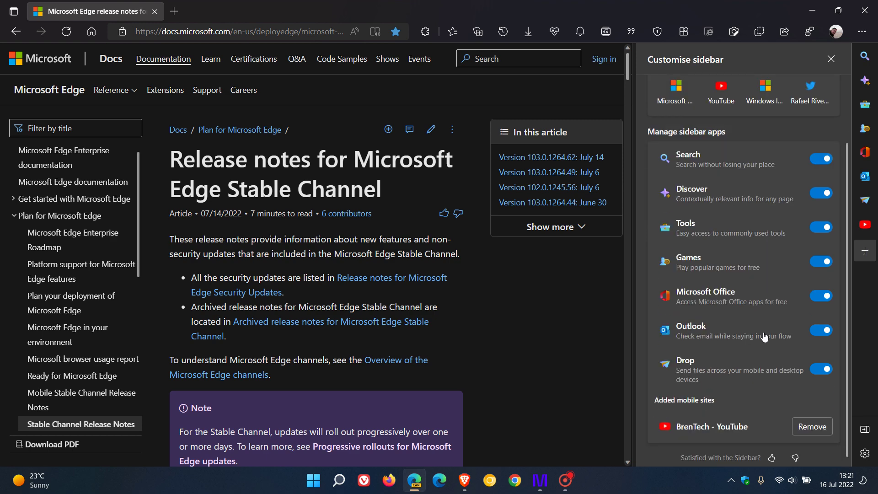
left_click(813, 428)
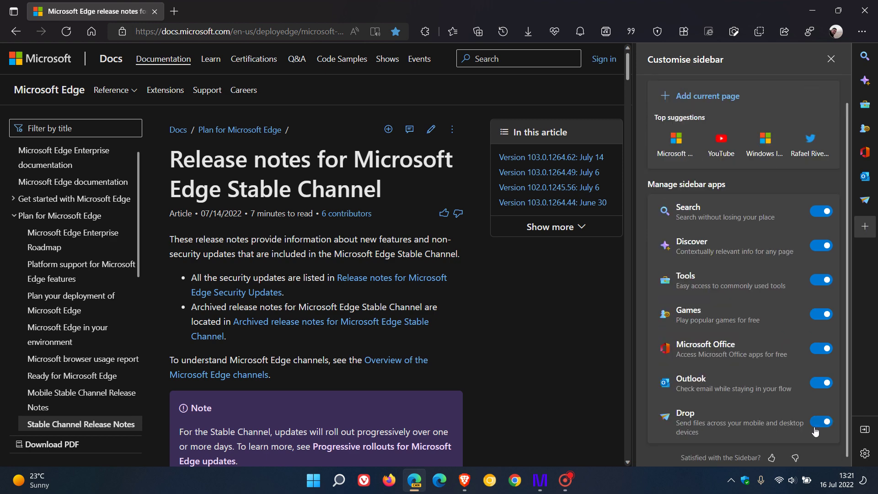
left_click(831, 59)
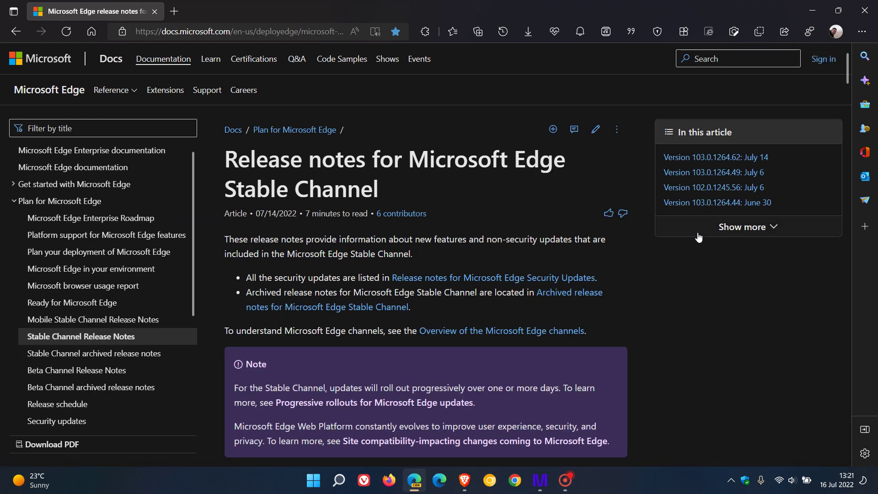
Step: Return the tab to the new tab page and recheck the sidebar customisation panel
left_click(94, 32)
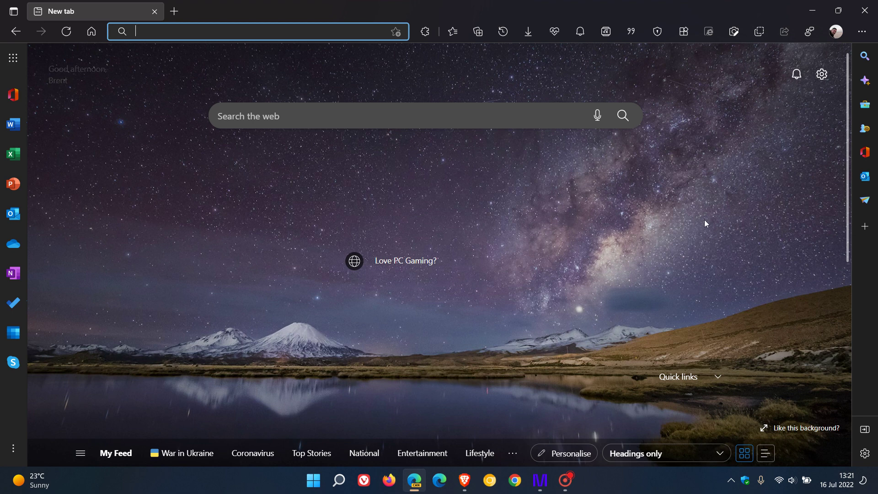
left_click(865, 227)
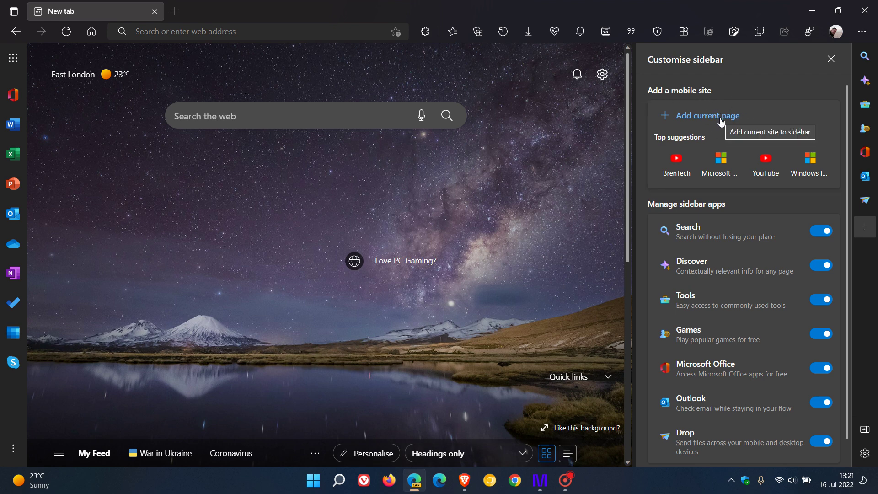
left_click(830, 58)
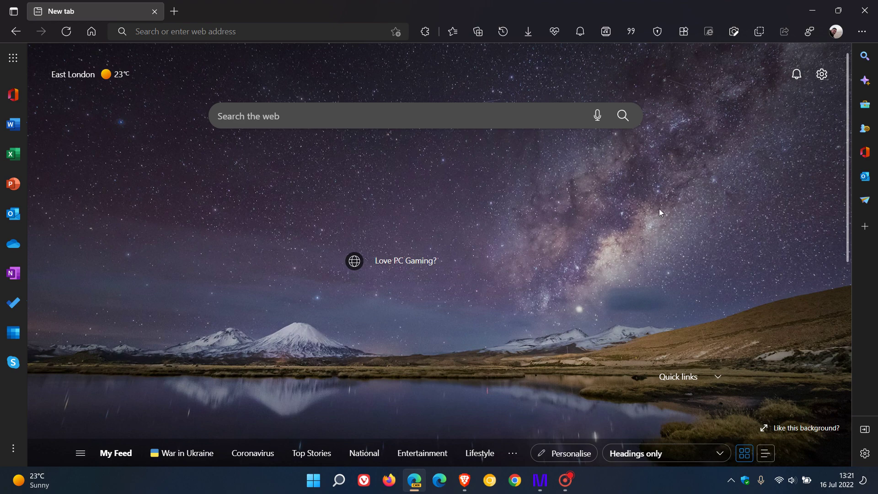